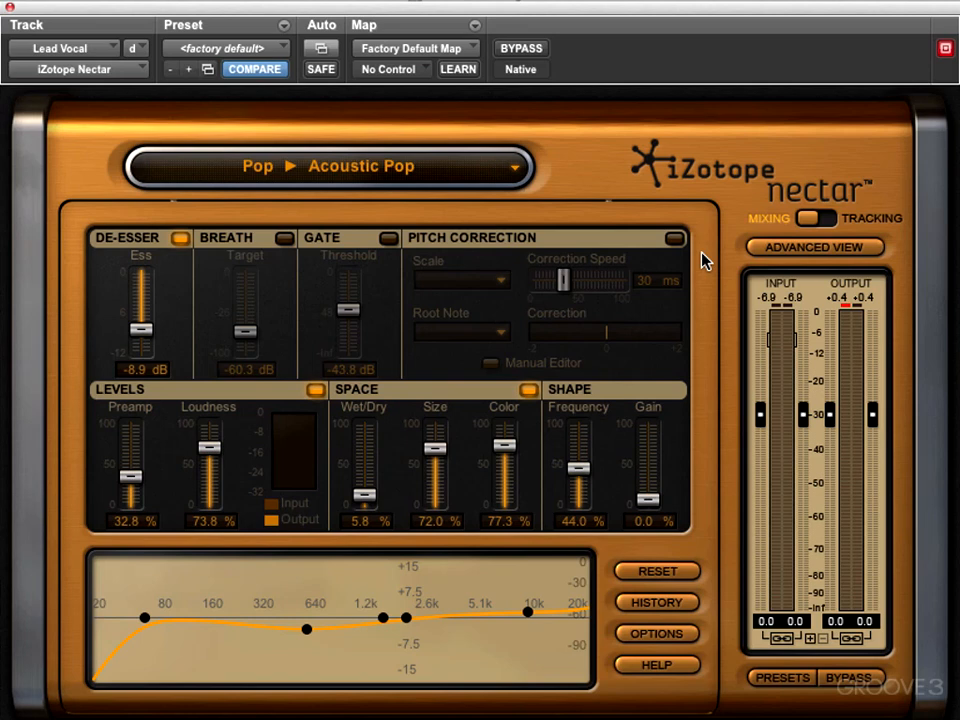
- Show Nectar's advanced view and switch on the Breath Control module during vocal playback
{"action": "left_click", "coordinate": [766, 248]}
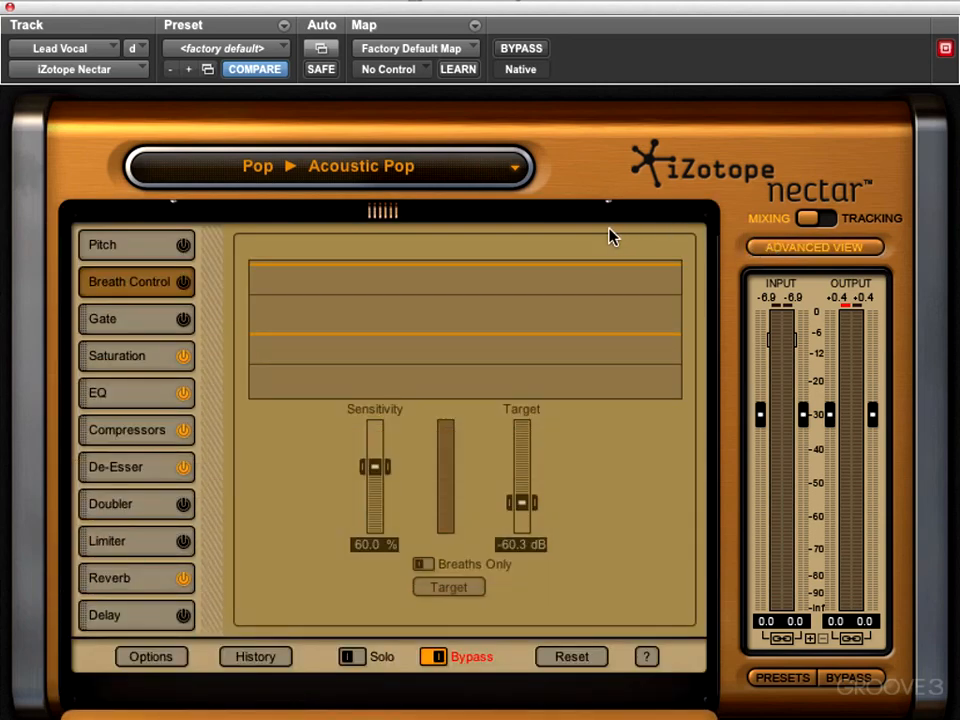
{"action": "key", "text": "space"}
{"action": "left_click", "coordinate": [434, 658]}
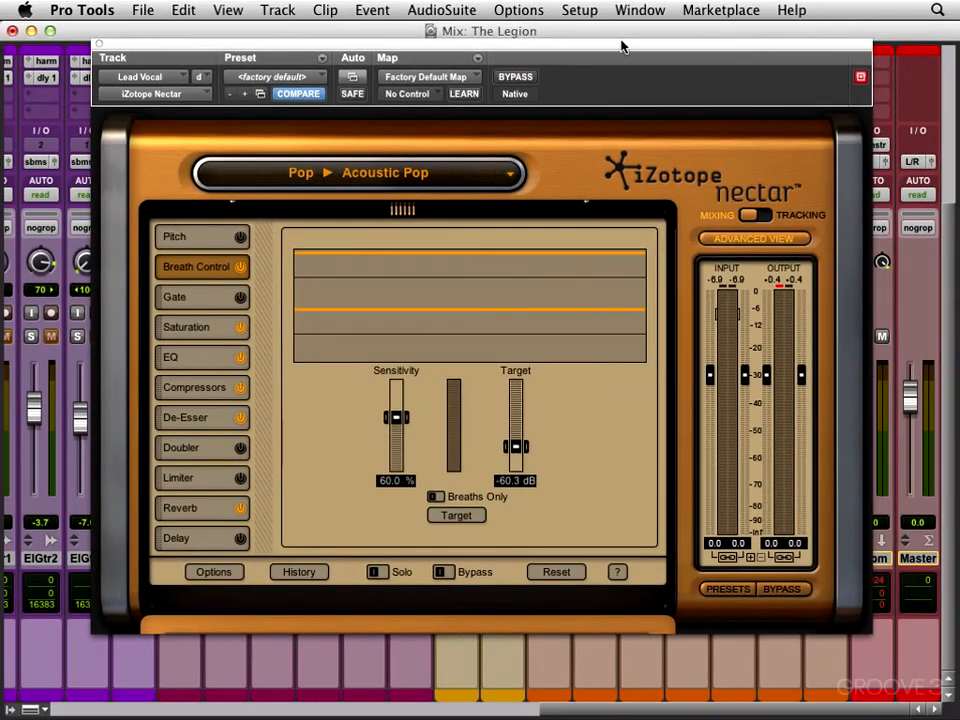
- Move the Nectar window aside to view the Lead Vocal track, and bring it back over the session
{"action": "left_click_drag", "start_coordinate": [443, 44], "coordinate": [876, 90]}
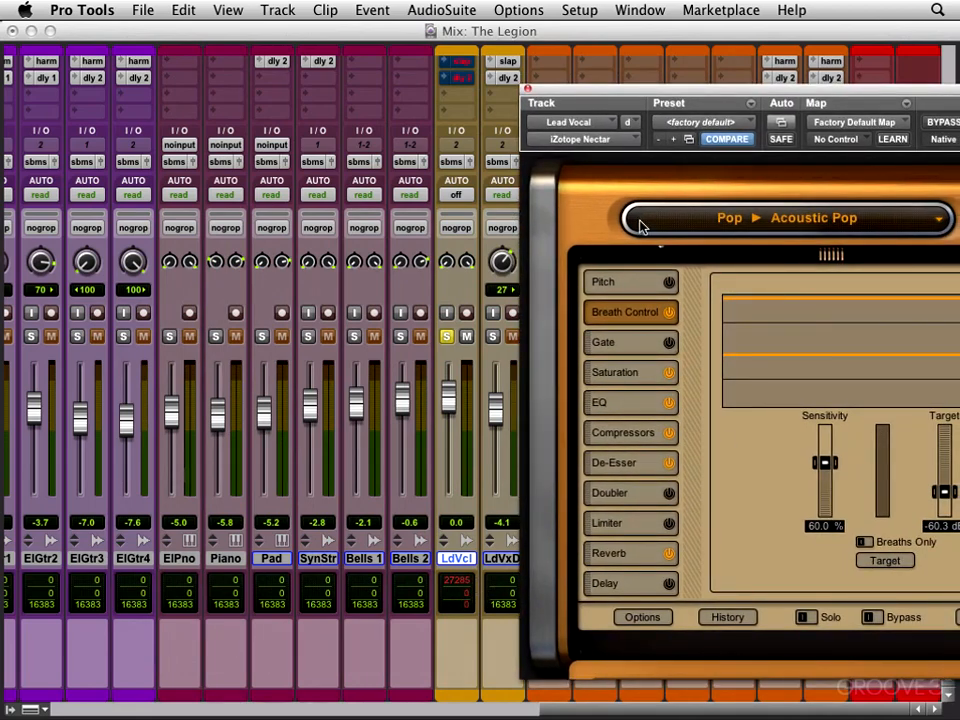
{"action": "left_click_drag", "start_coordinate": [652, 93], "coordinate": [390, 58]}
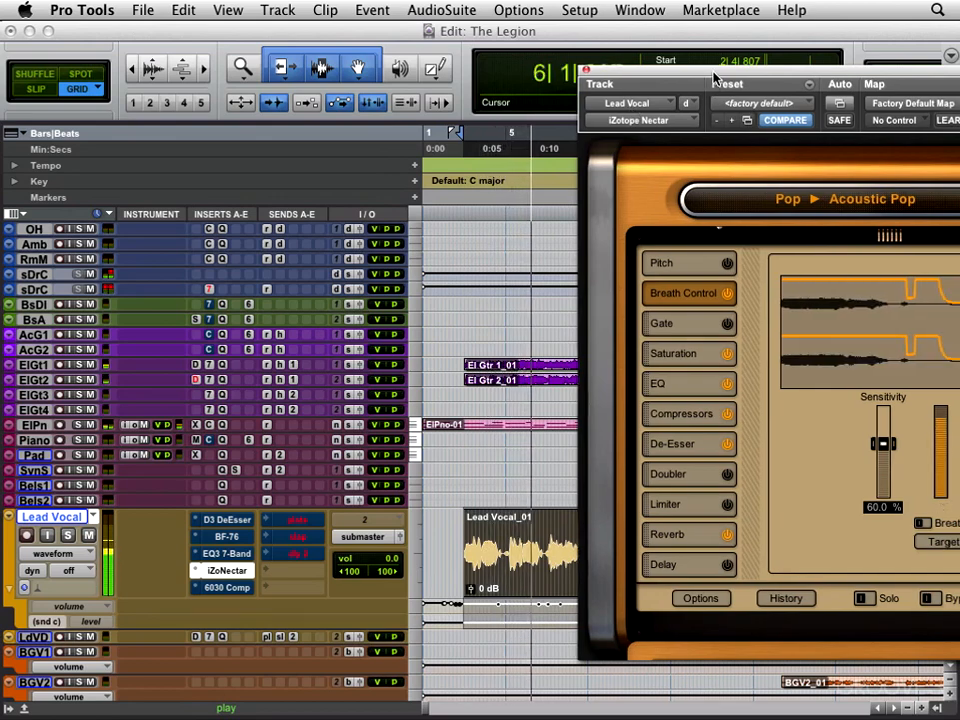
{"action": "left_click_drag", "start_coordinate": [715, 78], "coordinate": [342, 58]}
{"action": "left_click_drag", "start_coordinate": [408, 55], "coordinate": [360, 55]}
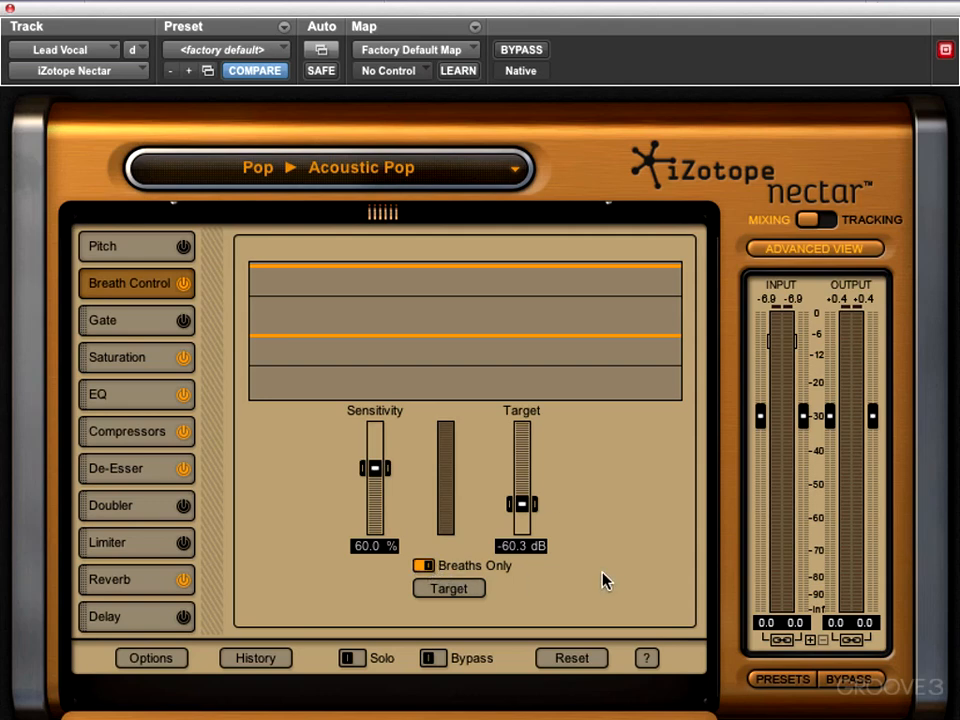
- Play the isolated breaths, sweep Sensitivity down to 0 % and up to 76.5 %, and switch off Breaths Only
{"action": "key", "text": "space"}
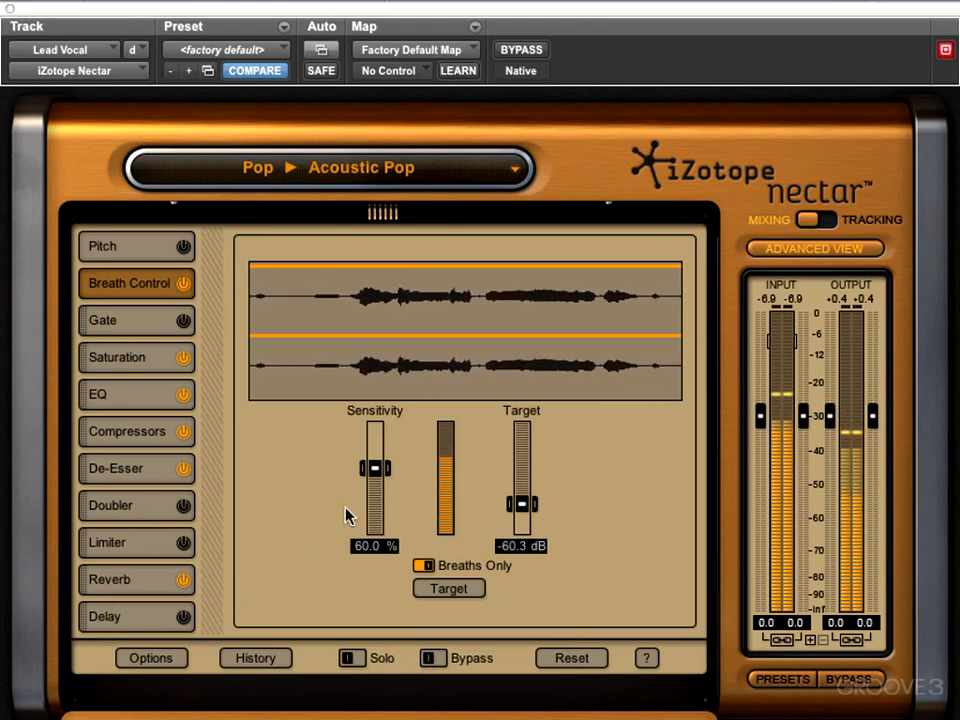
{"action": "left_click_drag", "start_coordinate": [374, 467], "coordinate": [387, 546]}
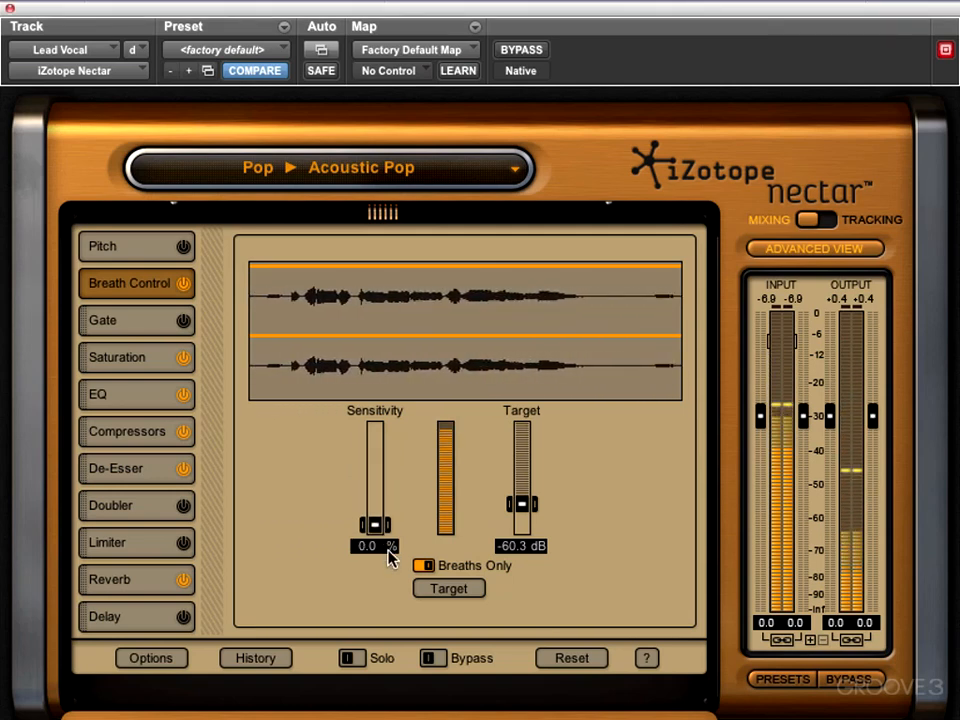
{"action": "left_click_drag", "start_coordinate": [388, 542], "coordinate": [381, 457]}
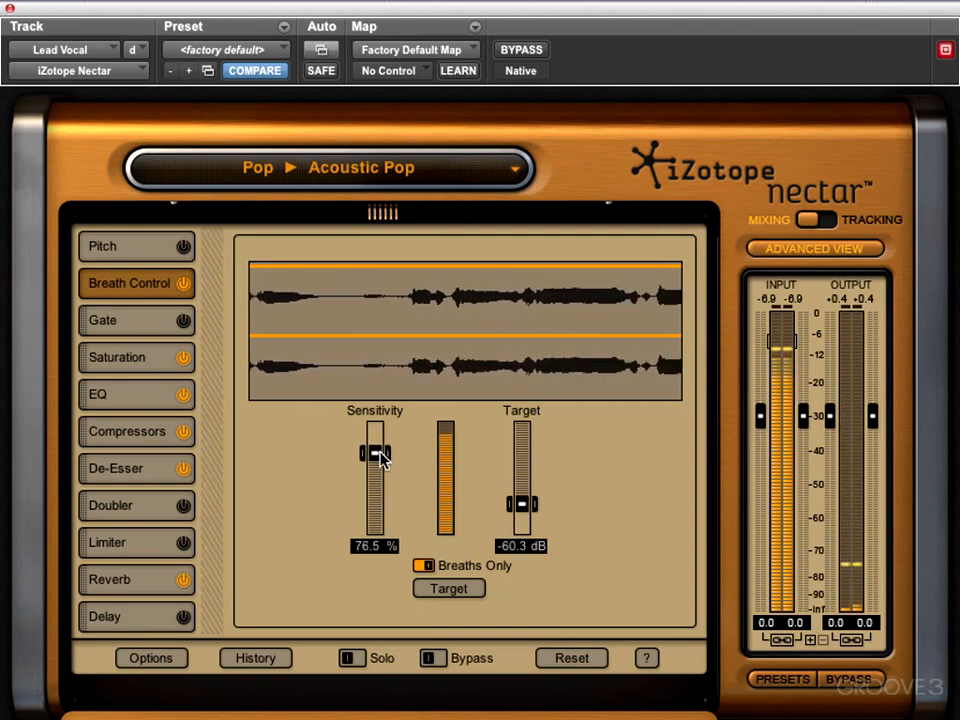
{"action": "left_click", "coordinate": [425, 566]}
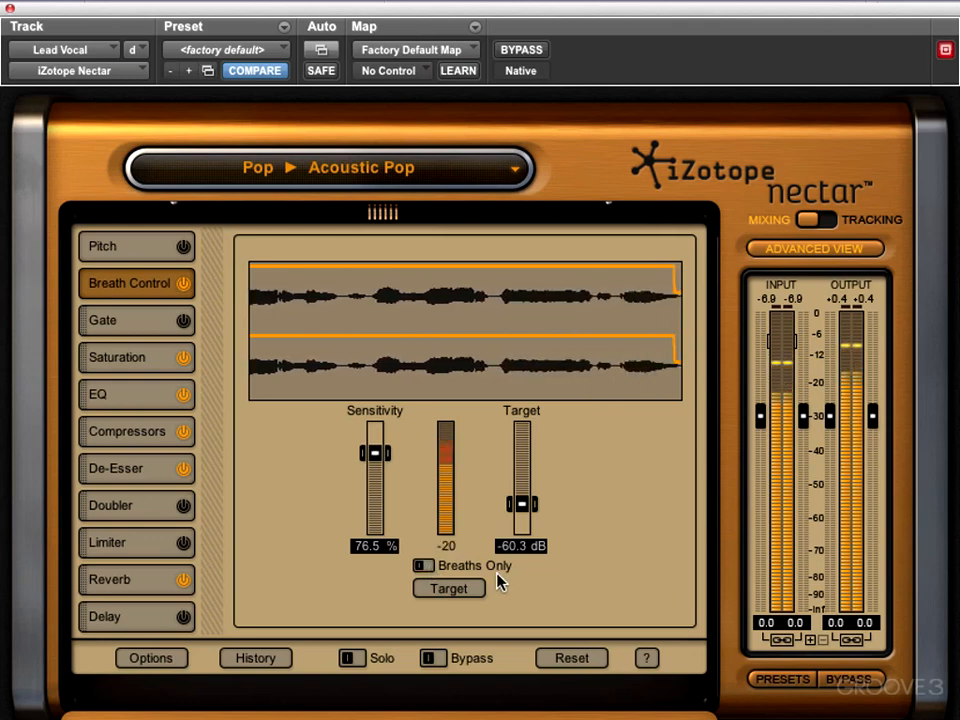
- Try Breath Control's Gain mode with the level raised to -26.9 dB, and return to Target mode
{"action": "left_click", "coordinate": [463, 592]}
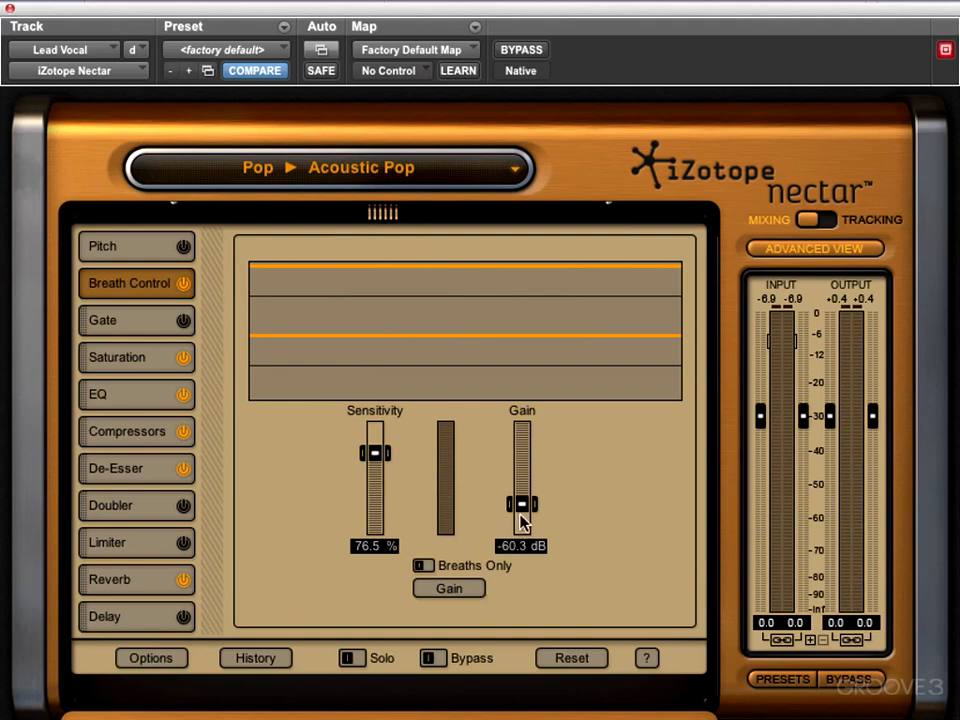
{"action": "left_click_drag", "start_coordinate": [521, 506], "coordinate": [524, 480]}
{"action": "left_click", "coordinate": [476, 594]}
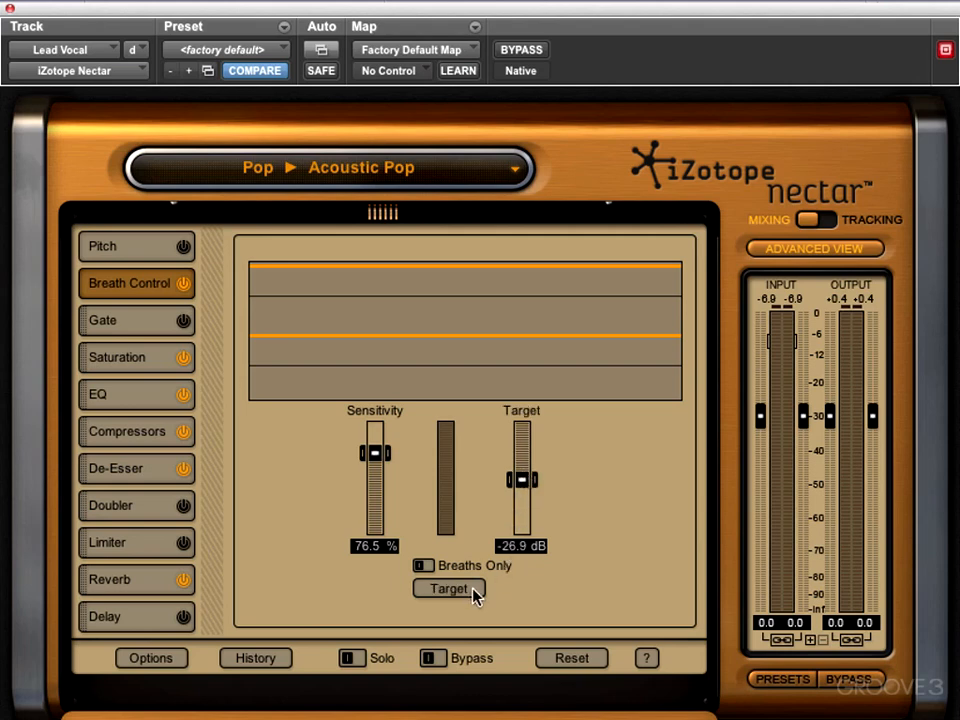
- Audition the vocal with the breath Target at -36.6 dB and at -53.1 dB
{"action": "mouse_move", "coordinate": [523, 482]}
{"action": "left_mouse_down"}
{"action": "mouse_move", "coordinate": [526, 561]}
{"action": "mouse_move", "coordinate": [523, 450]}
{"action": "mouse_move", "coordinate": [523, 530]}
{"action": "mouse_move", "coordinate": [522, 466]}
{"action": "mouse_move", "coordinate": [521, 486]}
{"action": "left_mouse_up"}
{"action": "key", "text": "space"}
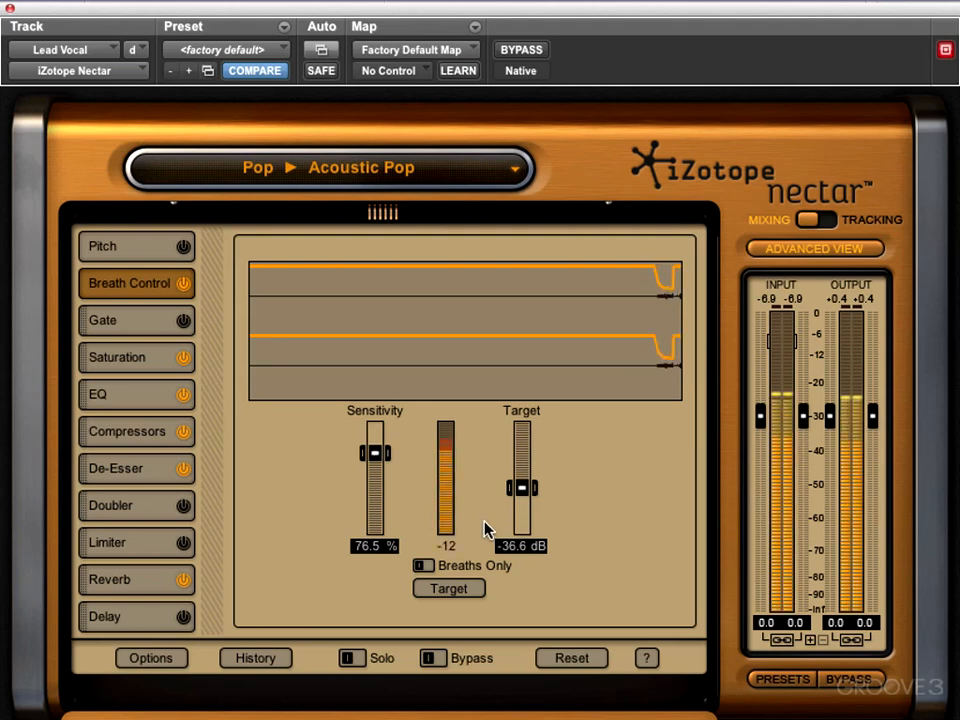
{"action": "left_click_drag", "start_coordinate": [524, 489], "coordinate": [524, 501]}
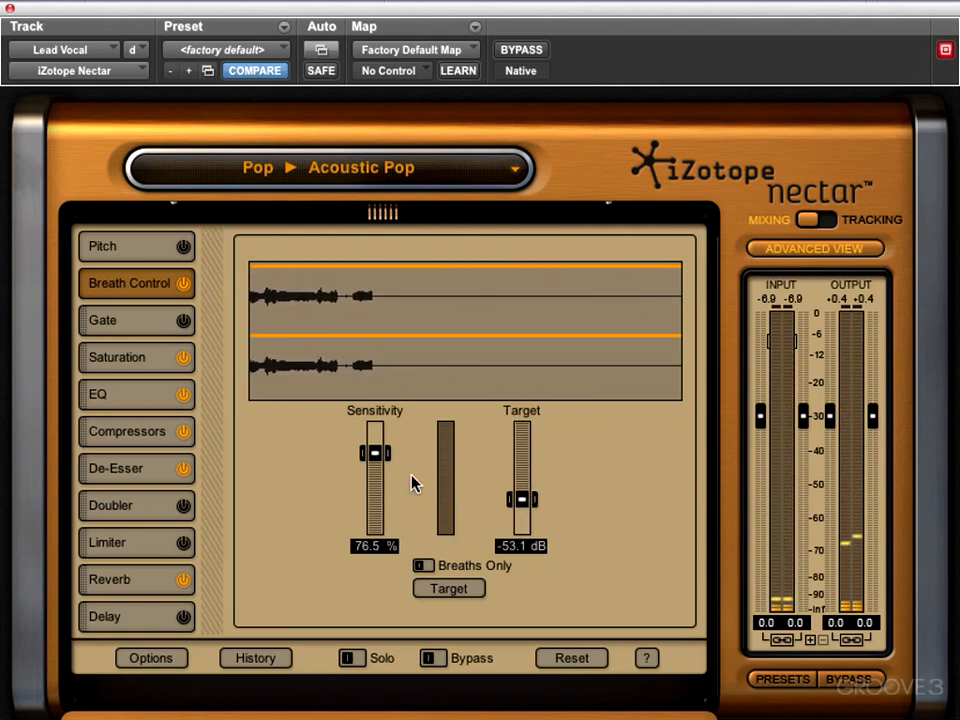
- Try Sensitivity at 100 % with Target at -Inf dB, comparing Gain mode with Target mode
{"action": "left_click_drag", "start_coordinate": [376, 460], "coordinate": [377, 428]}
{"action": "left_click_drag", "start_coordinate": [524, 503], "coordinate": [538, 568]}
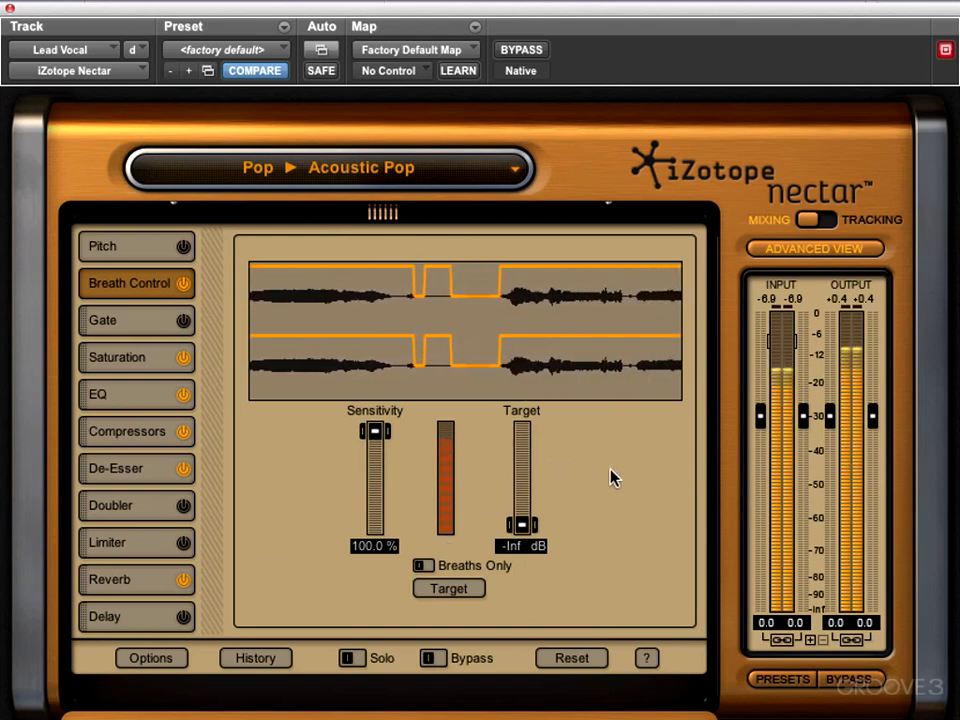
{"action": "left_click", "coordinate": [482, 587]}
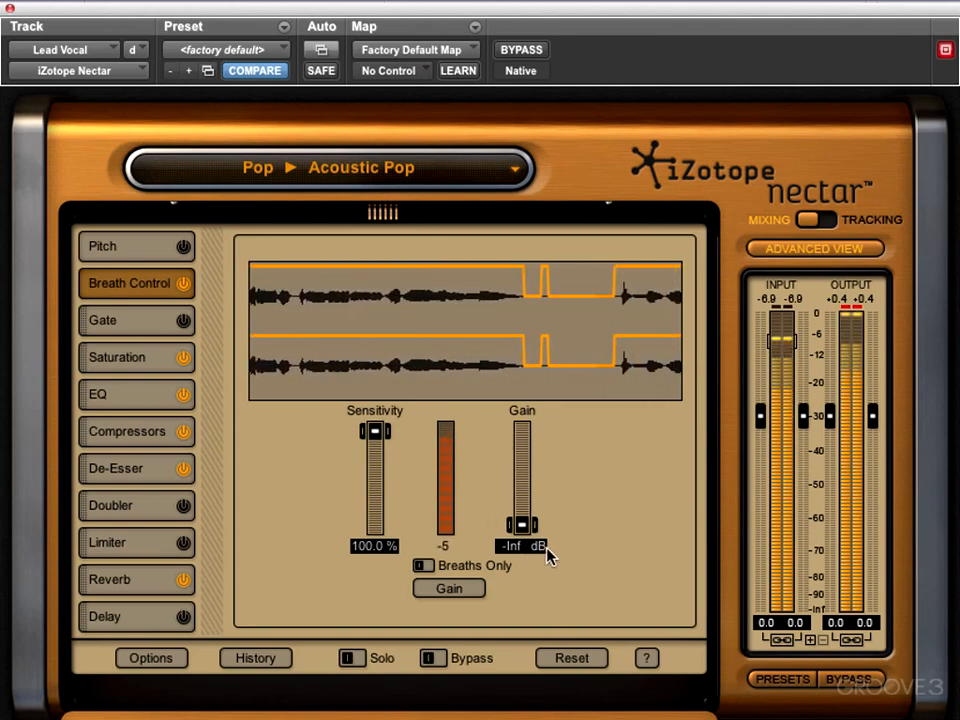
{"action": "left_click", "coordinate": [478, 586]}
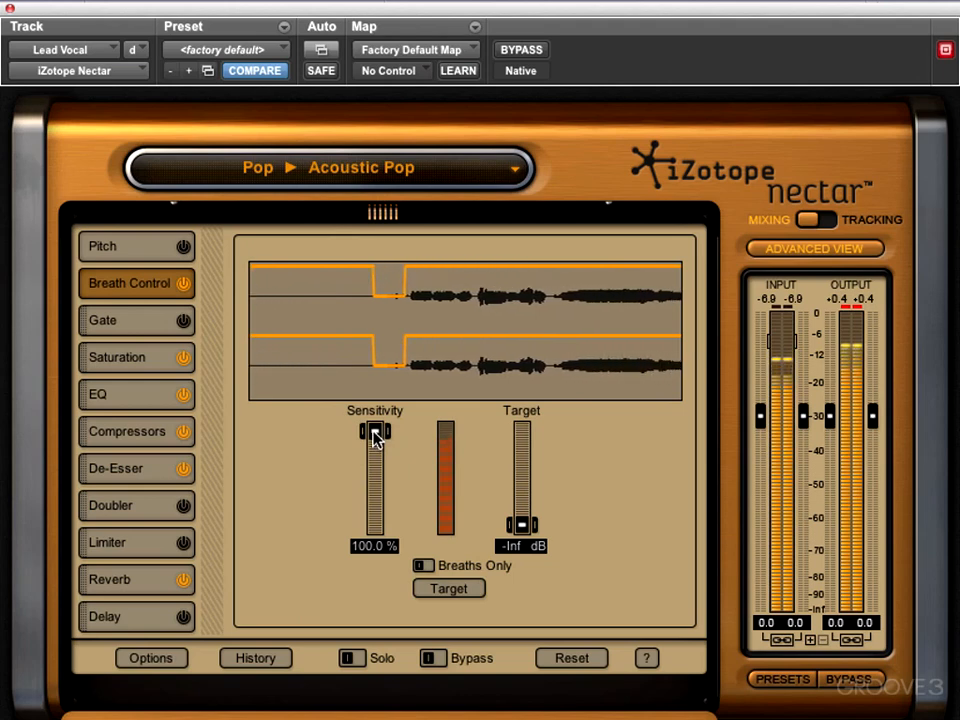
- Set Breath Control Sensitivity to 80.2 % and Target to -70.5 dB, and audition the vocal
{"action": "left_click_drag", "start_coordinate": [376, 440], "coordinate": [376, 458]}
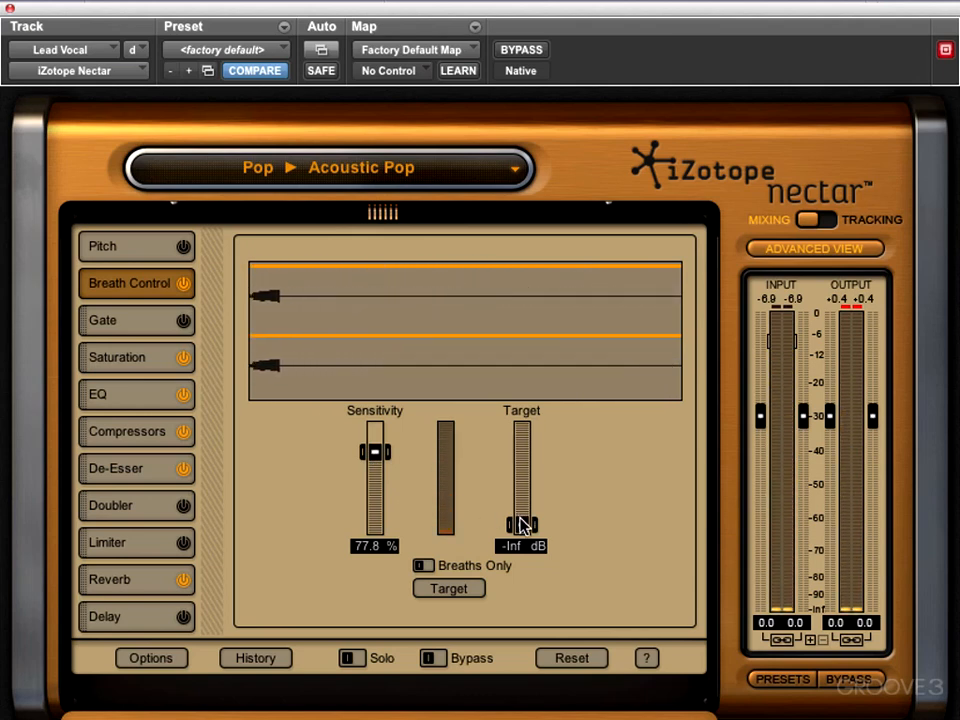
{"action": "mouse_move", "coordinate": [520, 518]}
{"action": "left_mouse_down"}
{"action": "mouse_move", "coordinate": [520, 503]}
{"action": "mouse_move", "coordinate": [523, 512]}
{"action": "left_mouse_up"}
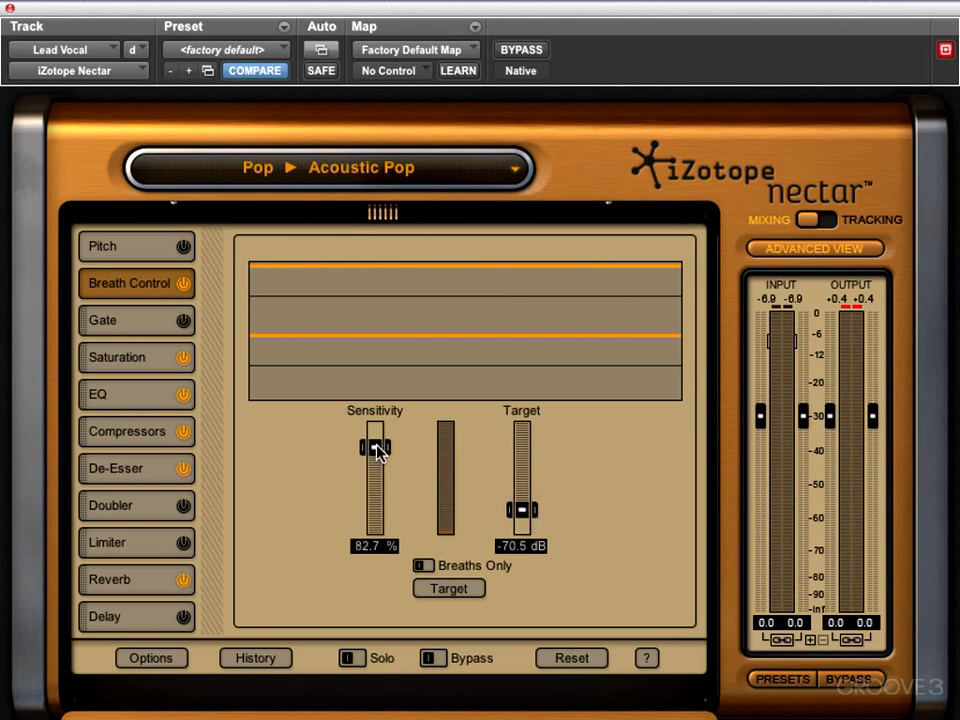
{"action": "left_click_drag", "start_coordinate": [377, 446], "coordinate": [377, 450]}
{"action": "key", "text": "space"}
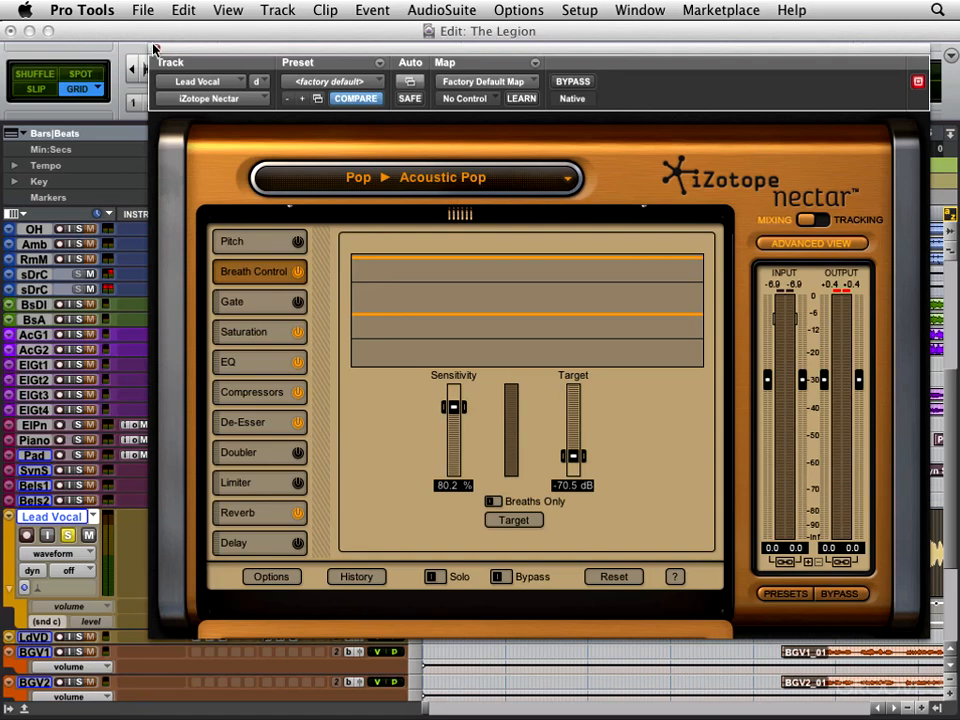
- Close the Nectar insert window and open iZotope Nectar as an AudioSuite process for the lead vocal clip
{"action": "left_click", "coordinate": [155, 48]}
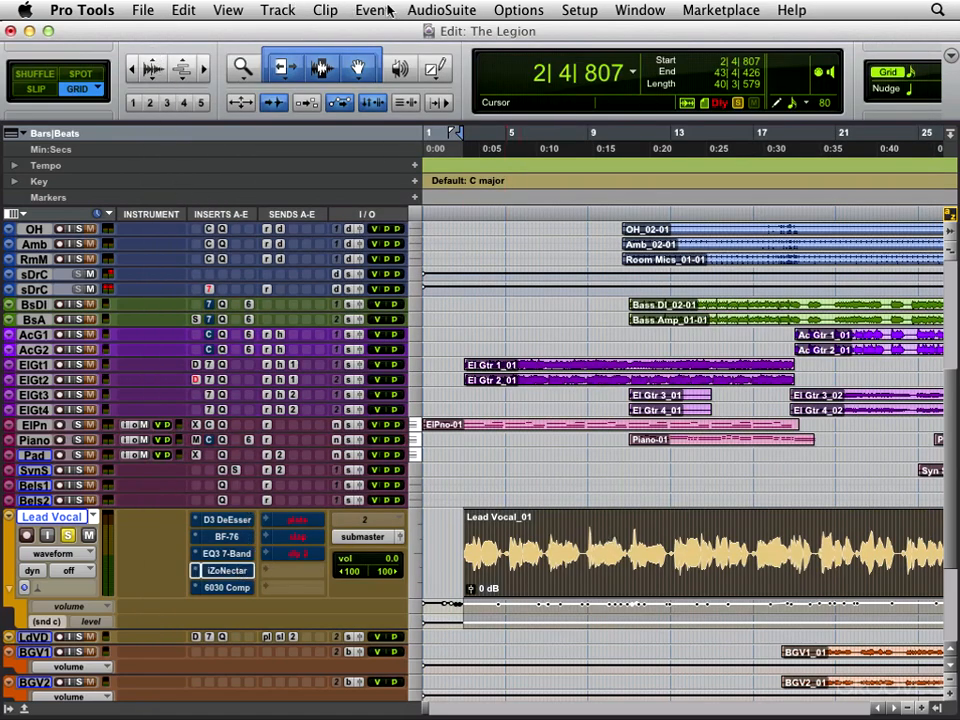
{"action": "left_click", "coordinate": [441, 10]}
{"action": "mouse_move", "coordinate": [513, 481]}
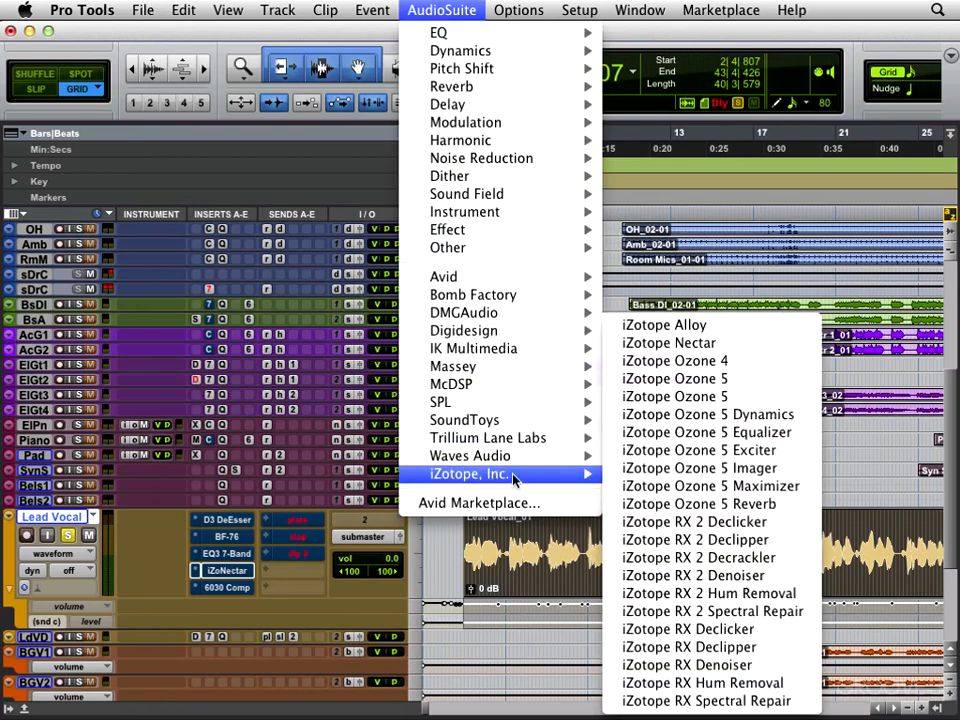
{"action": "left_click", "coordinate": [738, 352]}
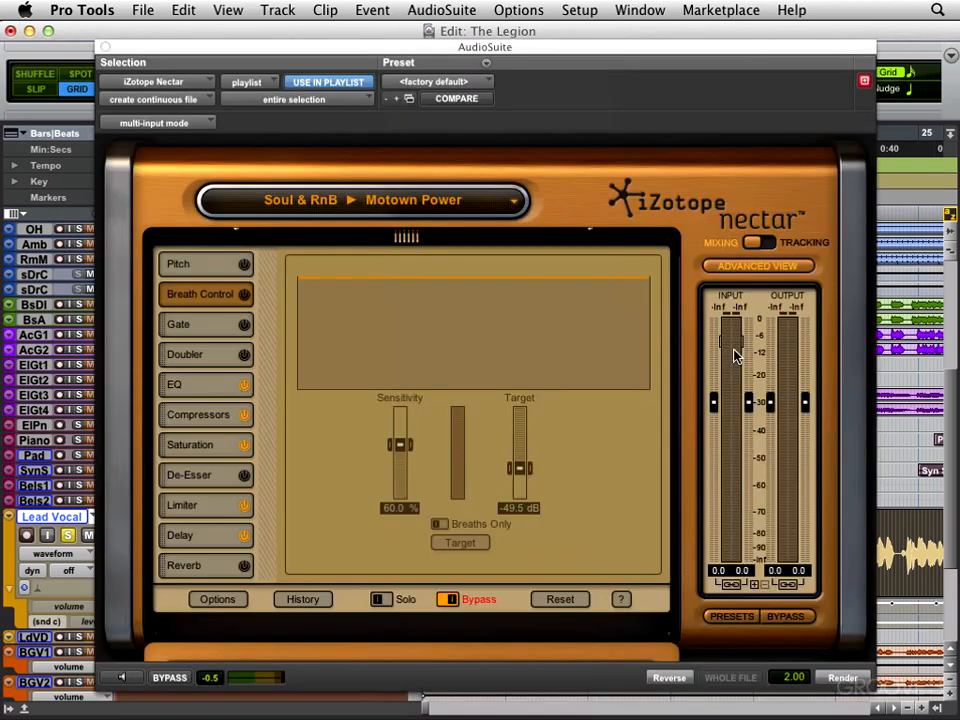
- Switch on Breath Control in the AudioSuite window and set Sensitivity to 81.5 % and Target to -62.4 dB
{"action": "left_click", "coordinate": [243, 295]}
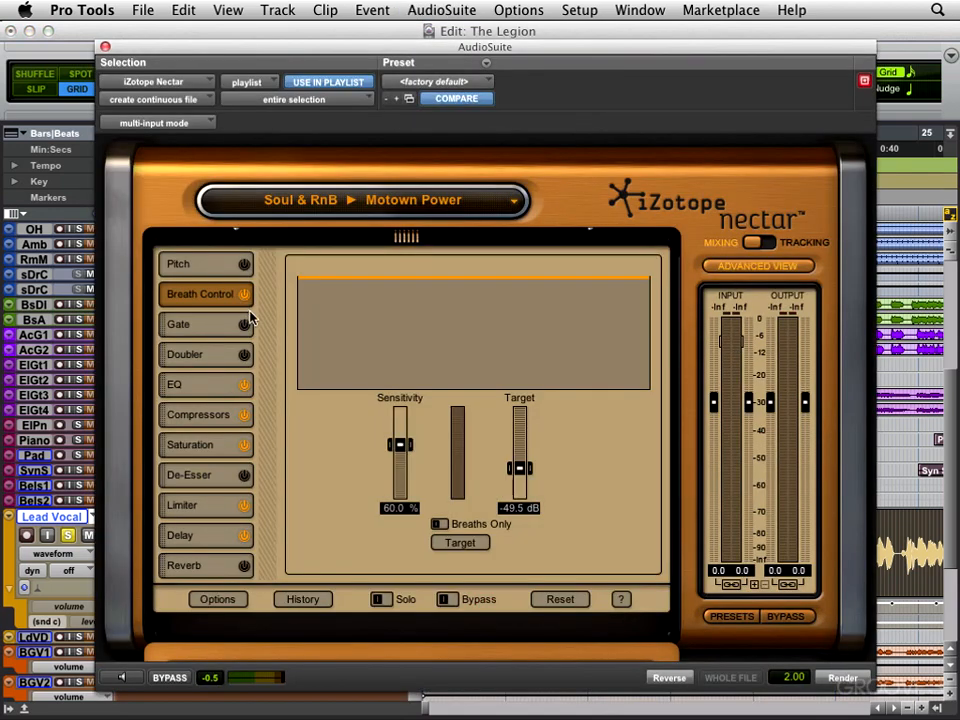
{"action": "left_click_drag", "start_coordinate": [401, 445], "coordinate": [401, 435]}
{"action": "left_click_drag", "start_coordinate": [524, 474], "coordinate": [522, 479]}
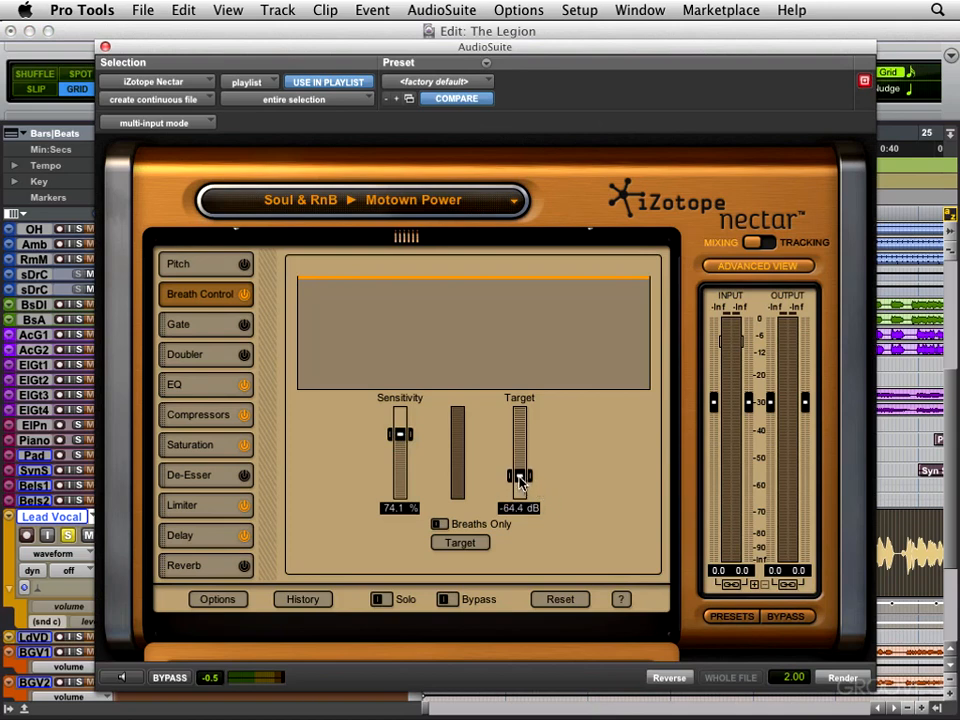
{"action": "left_click_drag", "start_coordinate": [399, 438], "coordinate": [398, 434]}
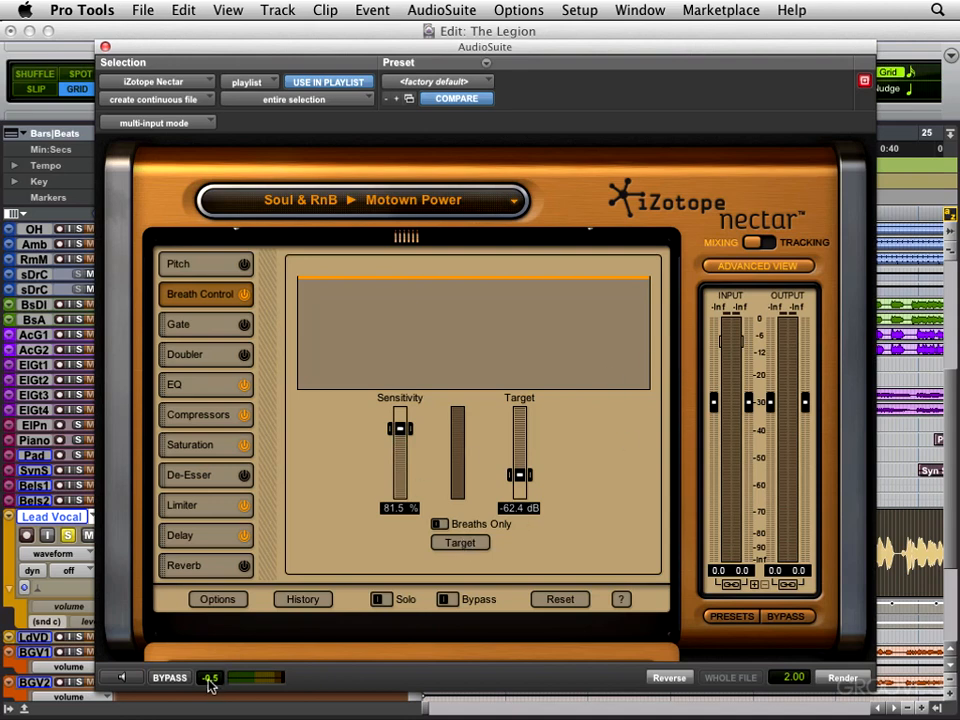
- Preview the vocal with the preview volume at +2.9 and switch off EQ, Compressors, Saturation, Limiter and Delay
{"action": "left_click", "coordinate": [121, 681]}
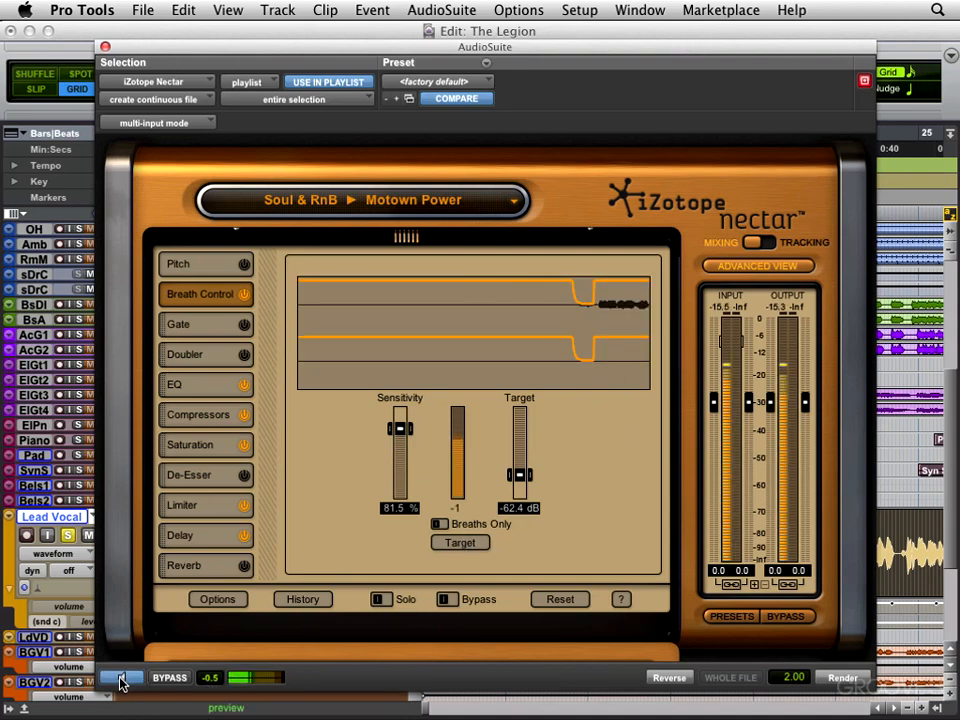
{"action": "left_click_drag", "start_coordinate": [209, 677], "coordinate": [212, 643]}
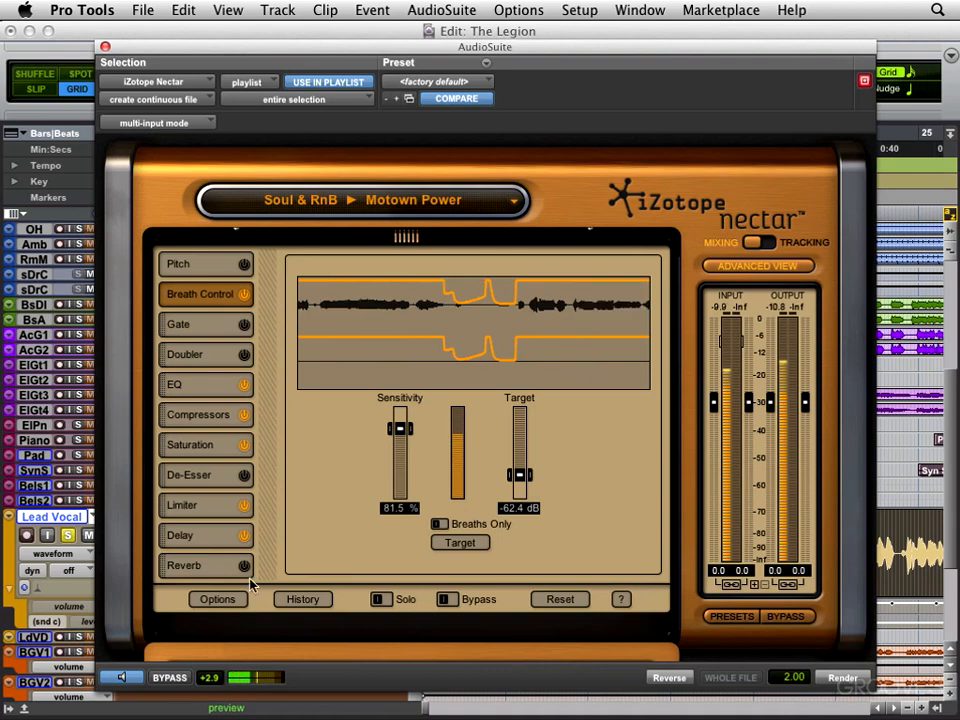
{"action": "left_click", "coordinate": [243, 384]}
{"action": "left_click", "coordinate": [243, 414]}
{"action": "left_click", "coordinate": [243, 444]}
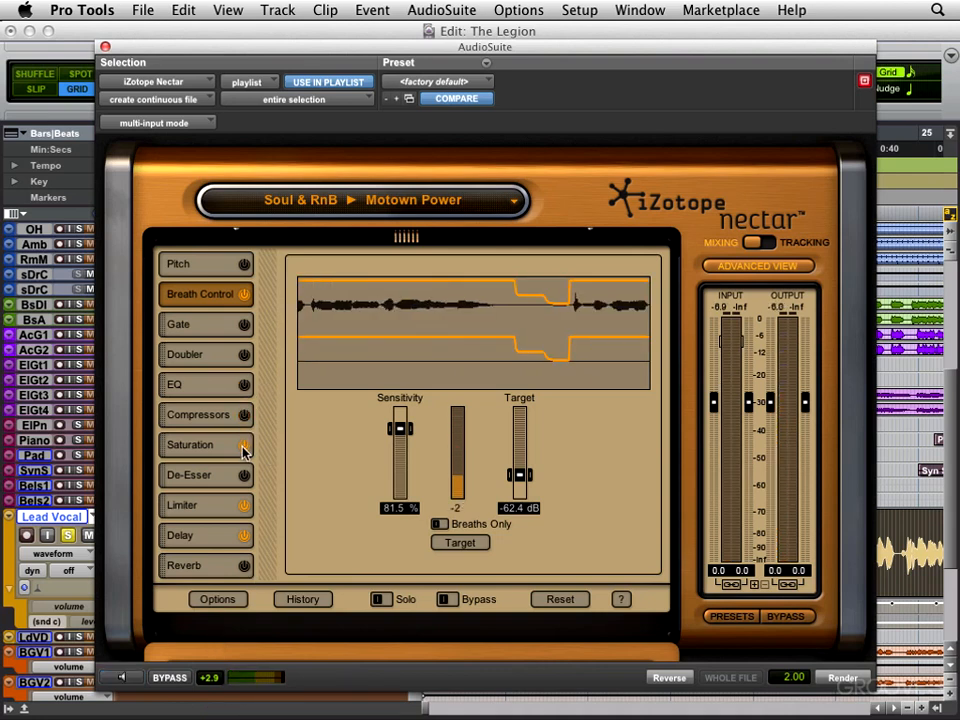
{"action": "left_click", "coordinate": [244, 505]}
{"action": "left_click", "coordinate": [244, 535]}
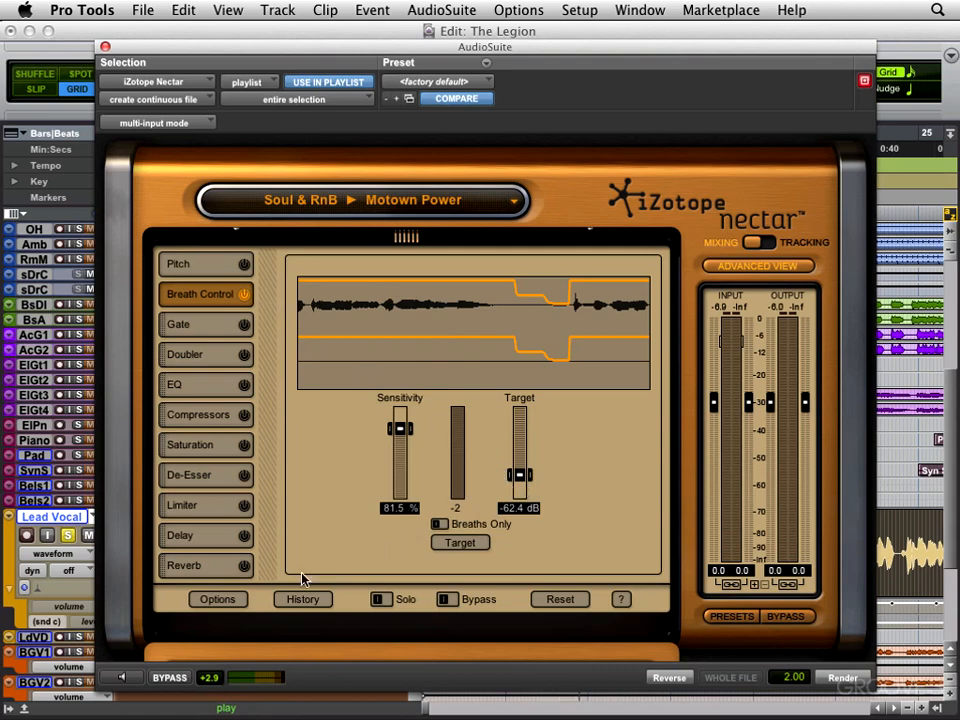
- Set the breath Target to -68.4 dB and Sensitivity to 86.4 % while previewing the vocal
{"action": "left_click", "coordinate": [125, 678]}
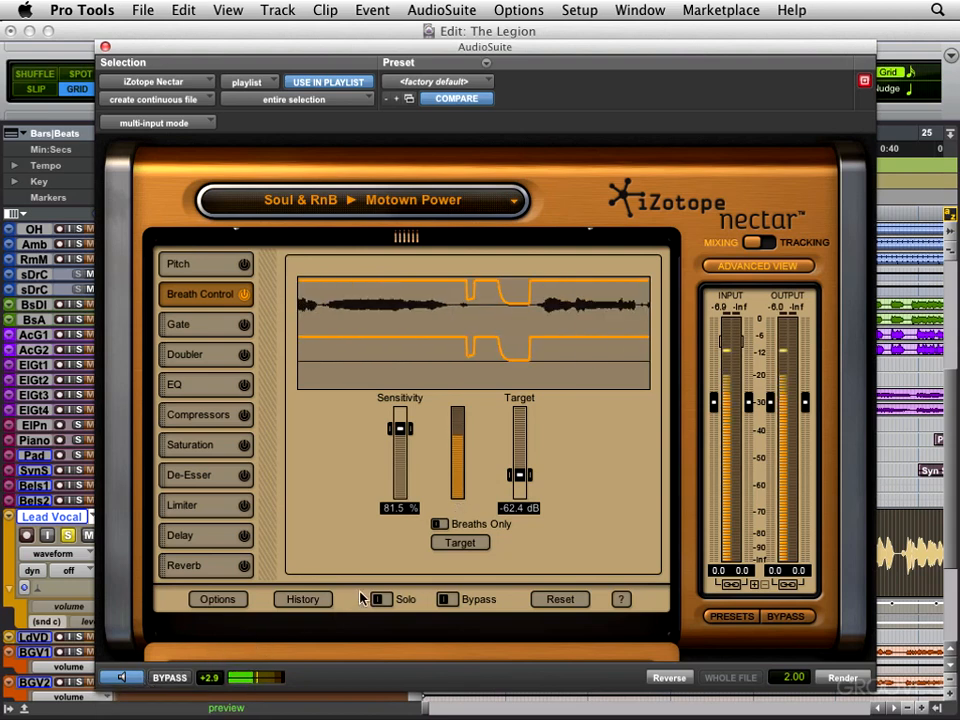
{"action": "left_click_drag", "start_coordinate": [519, 475], "coordinate": [519, 479]}
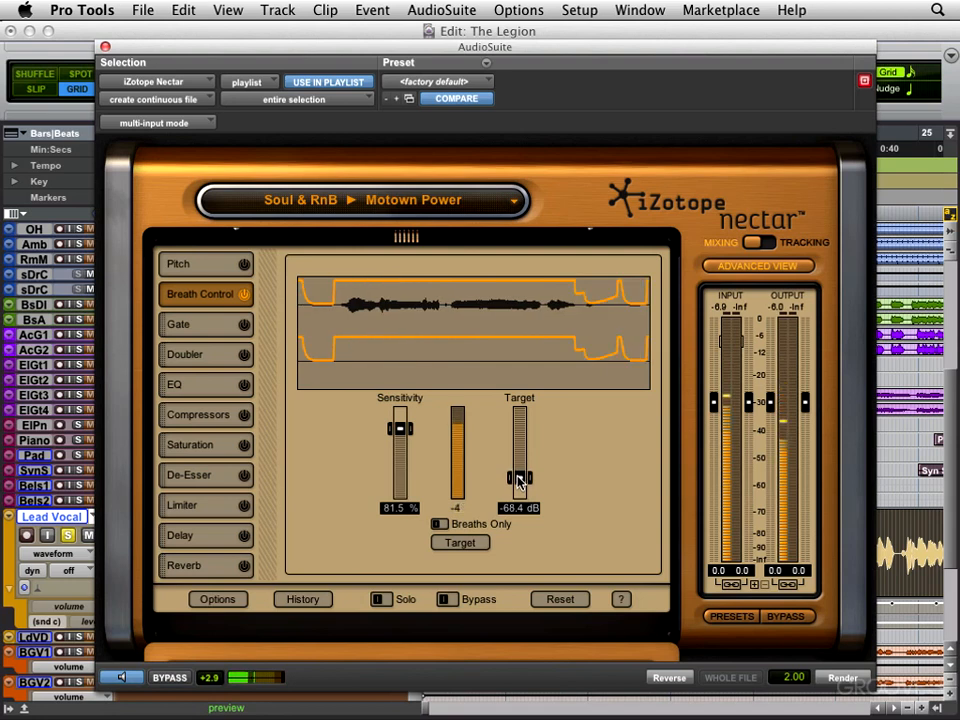
{"action": "left_click_drag", "start_coordinate": [399, 433], "coordinate": [399, 425]}
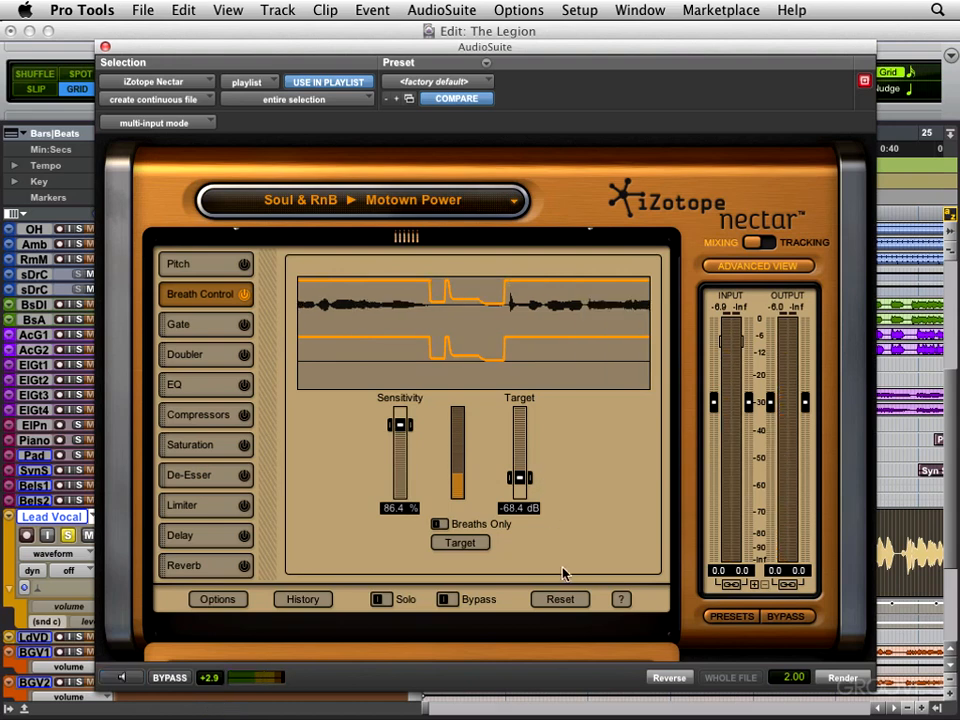
- Render the breath-controlled vocal clip, switch off the AudioSuite Breath Control module and close the window
{"action": "left_click", "coordinate": [843, 678]}
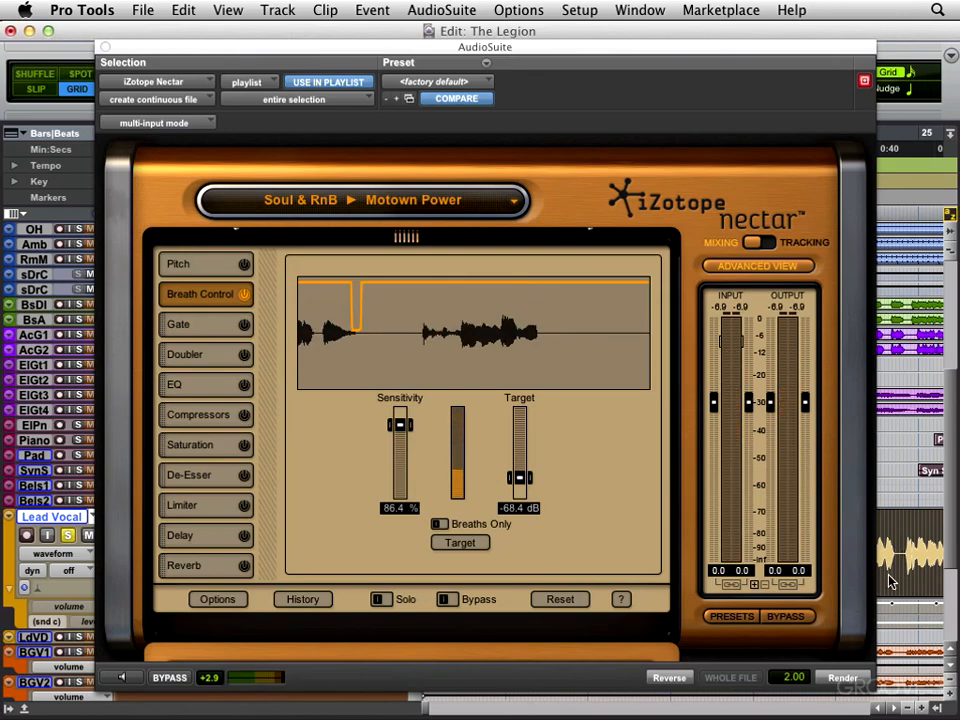
{"action": "left_click", "coordinate": [243, 294]}
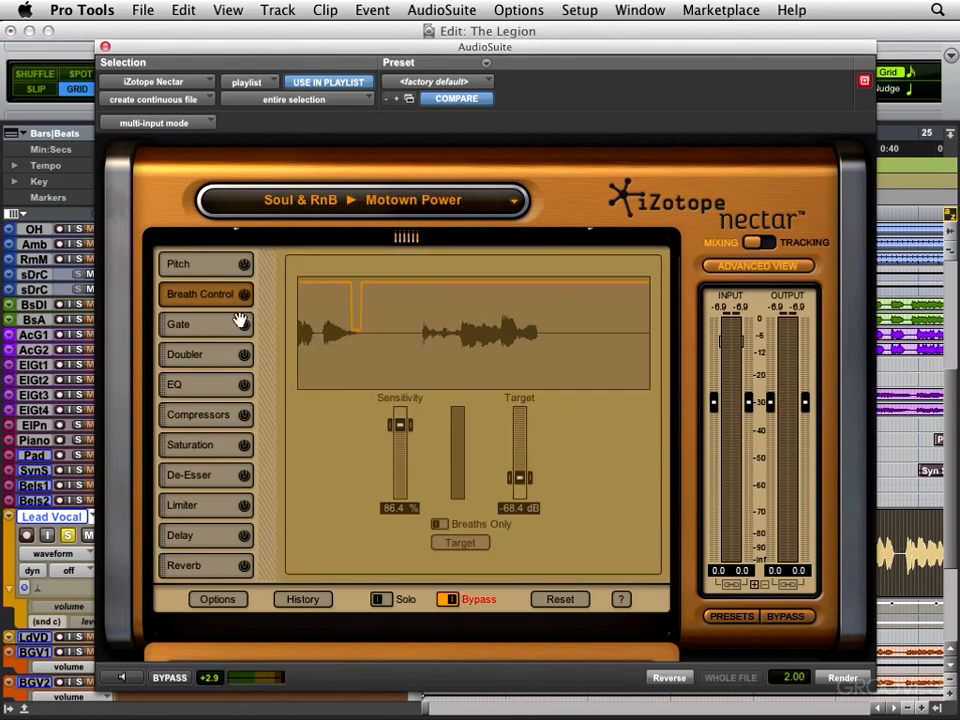
{"action": "left_click", "coordinate": [105, 47]}
- Take the Lead Vocal's Nectar insert out of bypass, switch off its Breath Control module and close the window
{"action": "left_click", "coordinate": [224, 569]}
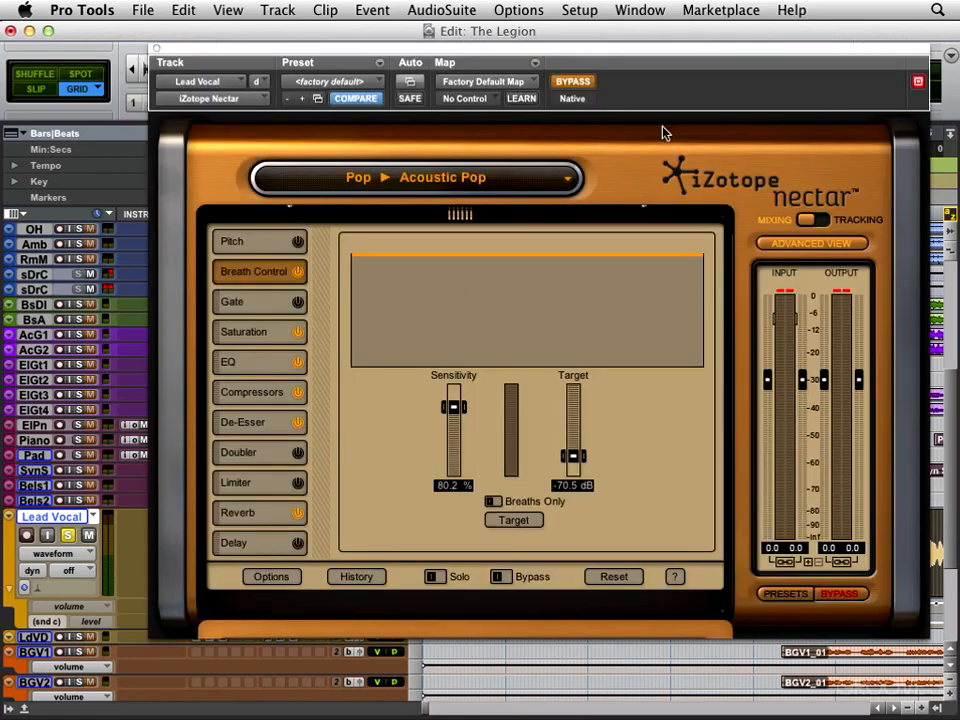
{"action": "left_click", "coordinate": [574, 82]}
{"action": "left_click", "coordinate": [298, 272]}
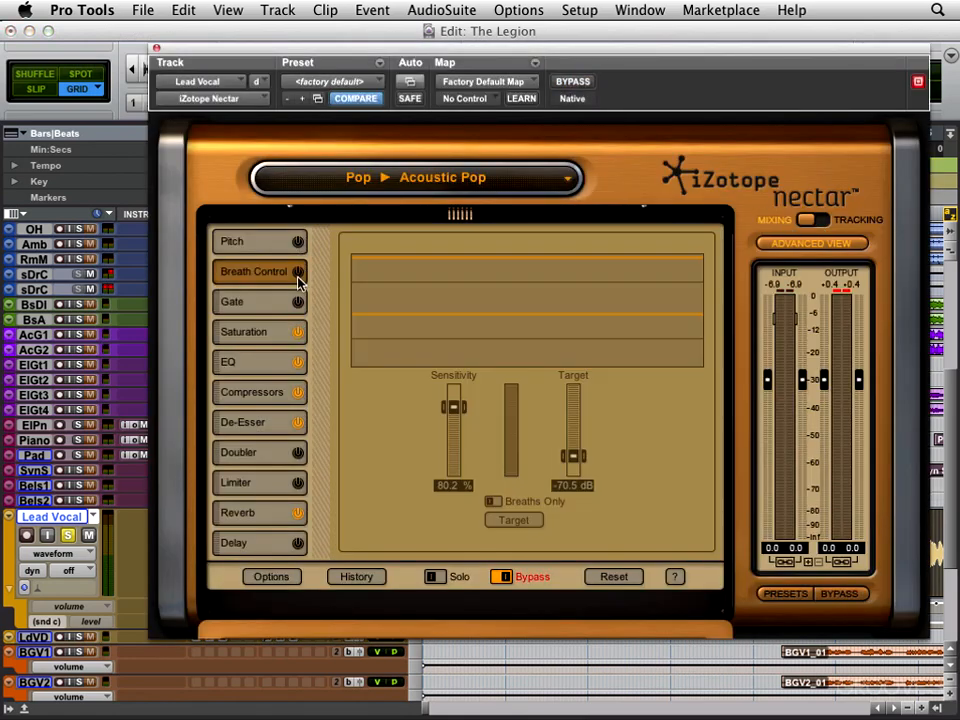
{"action": "left_click", "coordinate": [156, 47]}
- Play the rendered lead vocal and reopen the Nectar insert on the Lead Vocal track
{"action": "key", "text": "space"}
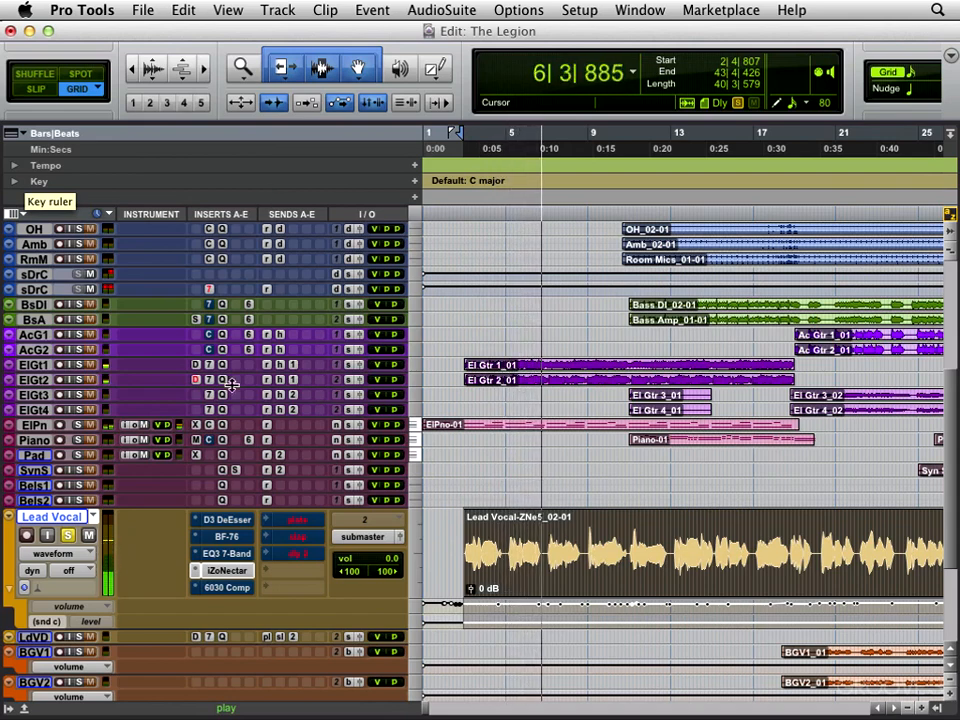
{"action": "left_click", "coordinate": [237, 571]}
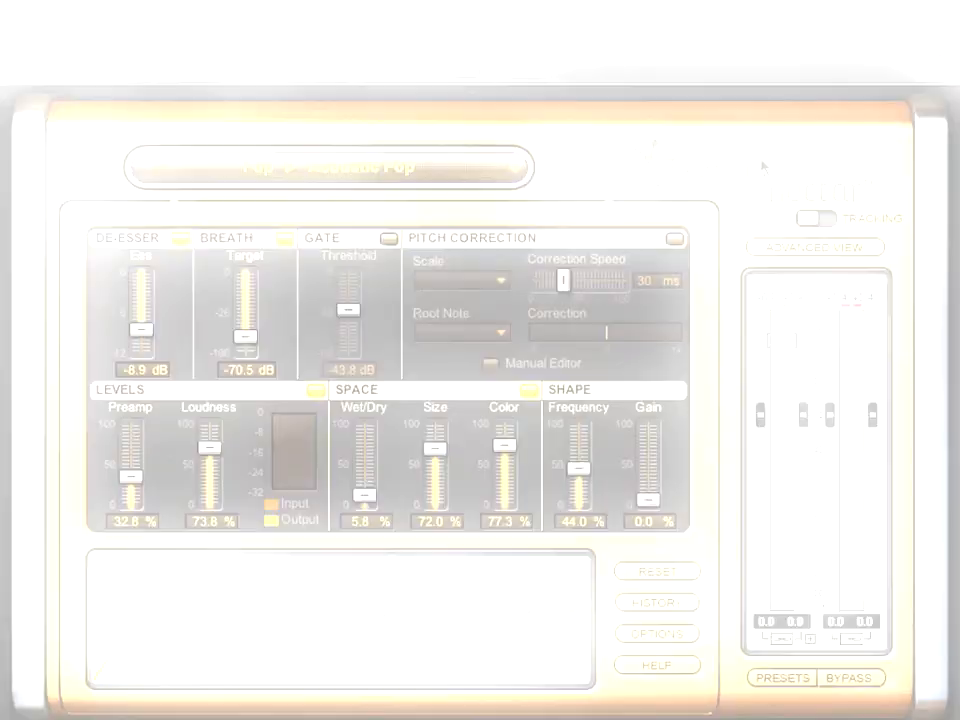